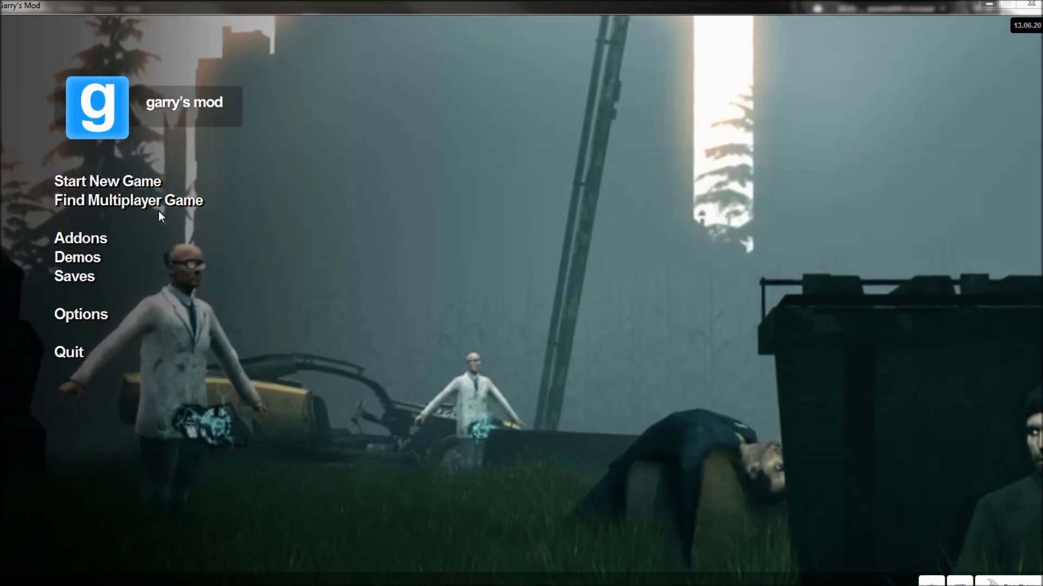
Start a new game and switch it from Single player to 8 Players
left_click(120, 187)
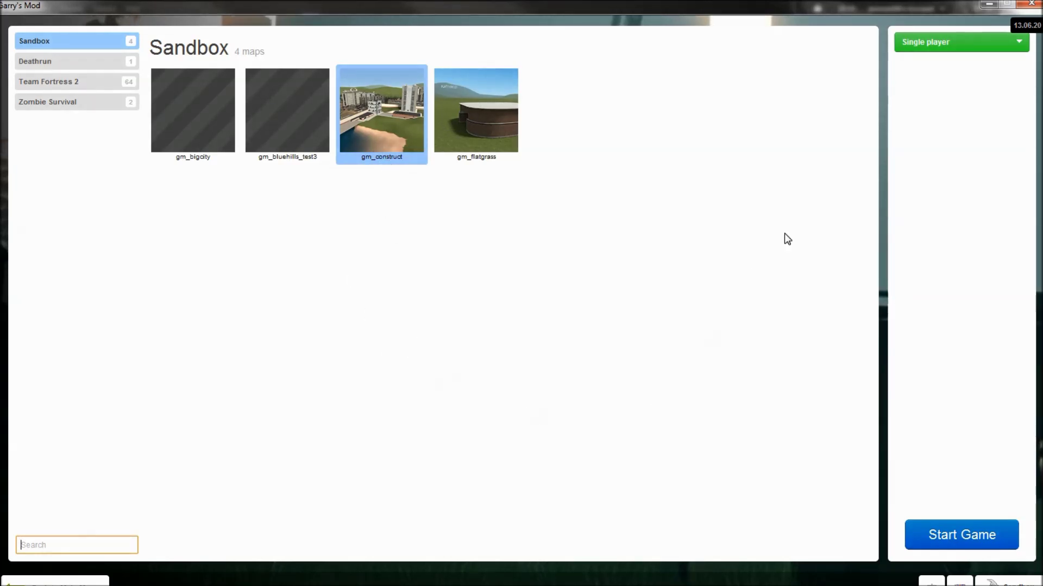
left_click(1018, 51)
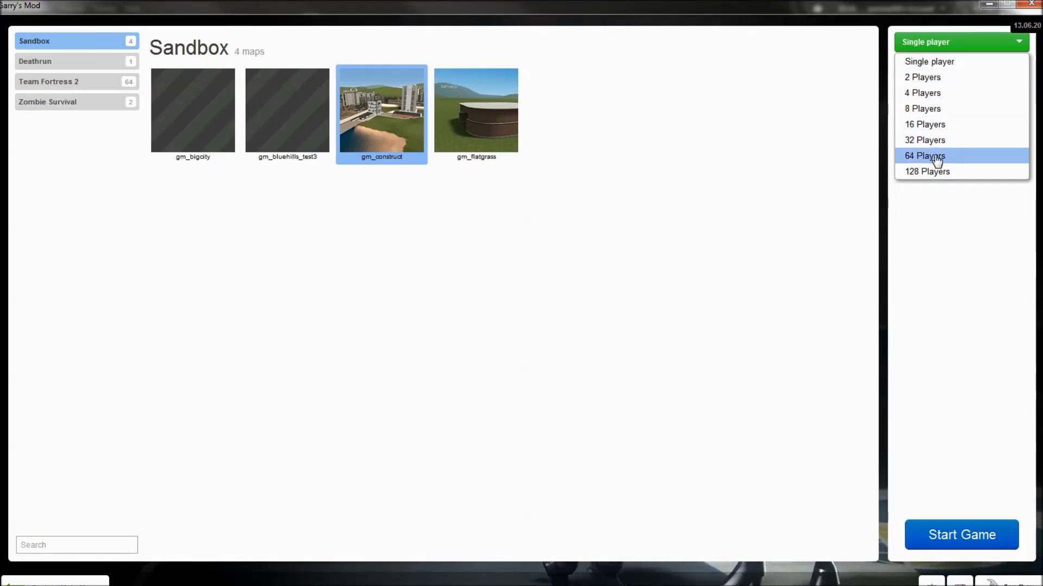
left_click(934, 112)
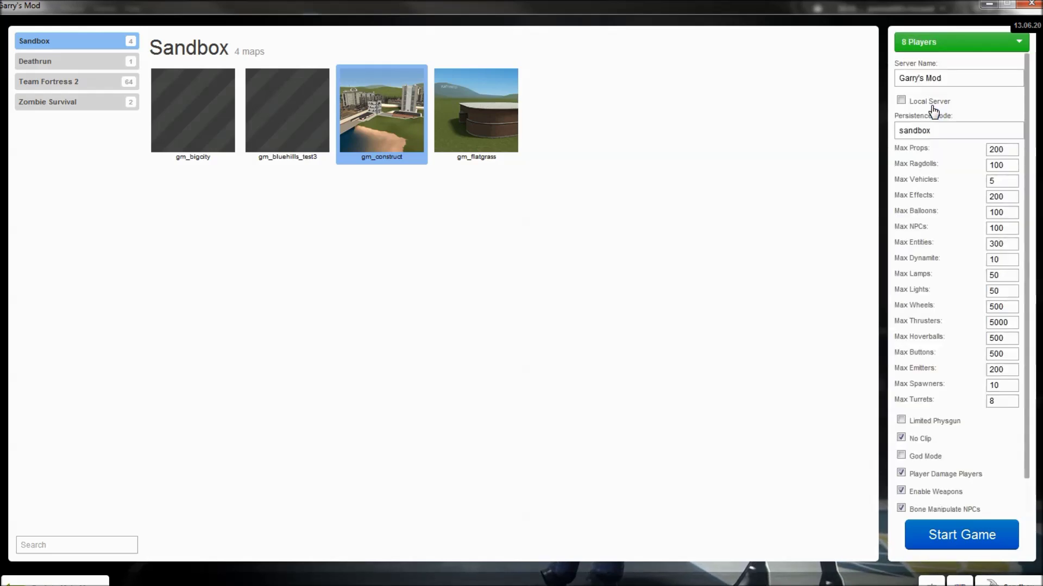
Replace the server name with the host's name followed by 'Server' and enable Local Server
left_click(935, 79)
key("ctrl+a")
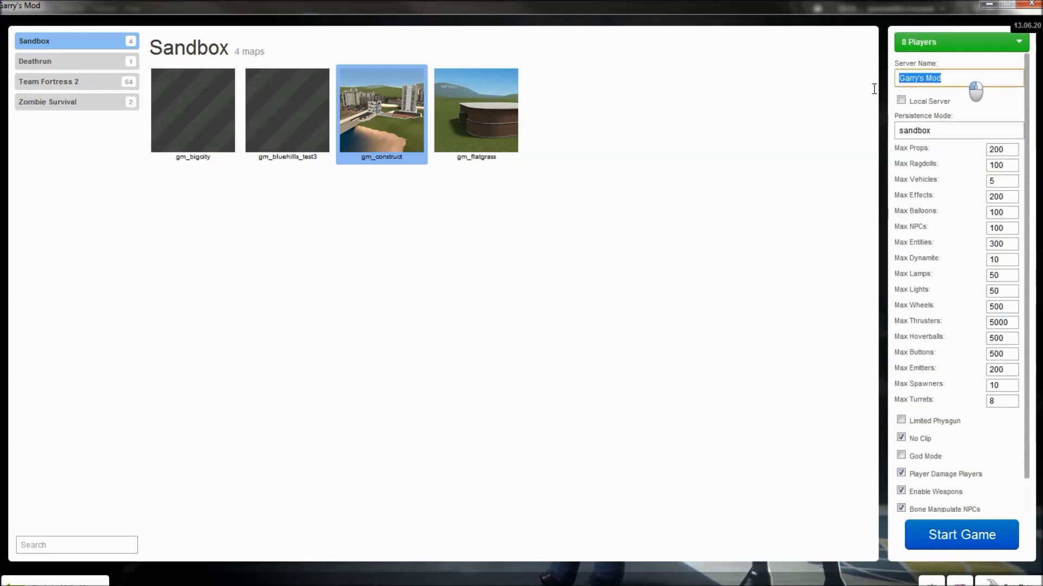
key("BackSpace")
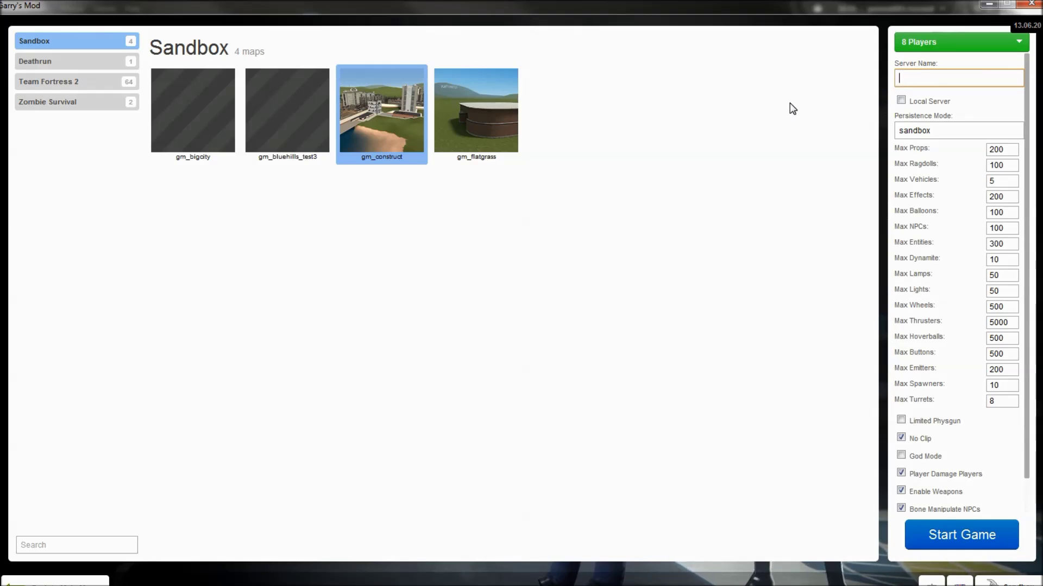
type("J")
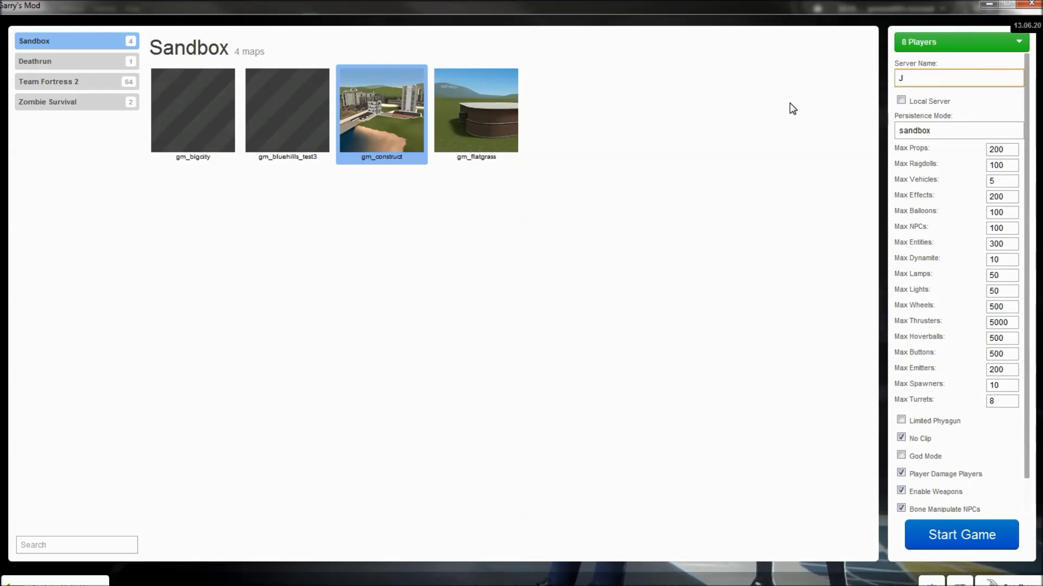
type("eremy's ")
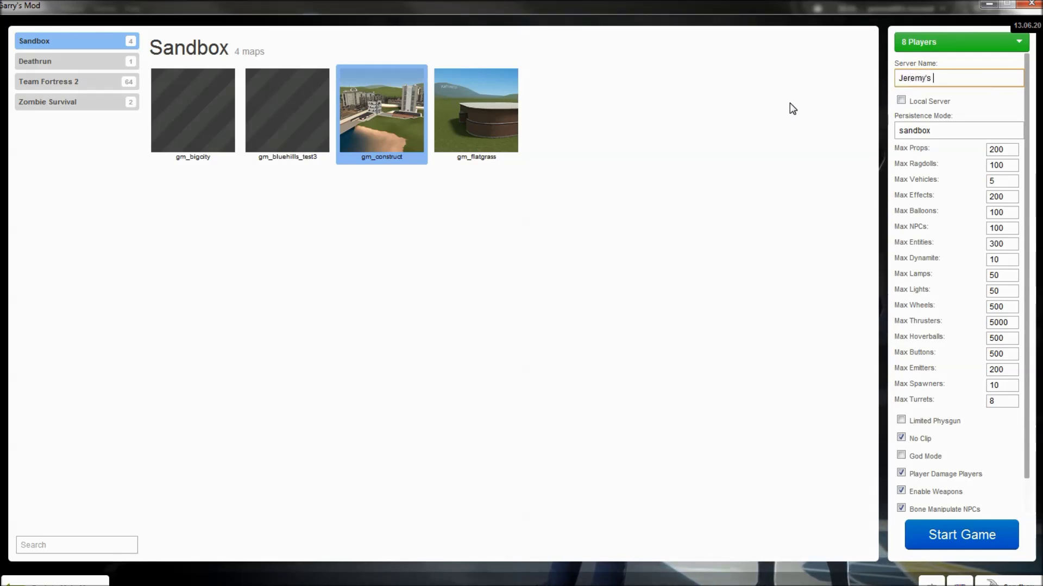
type("Server")
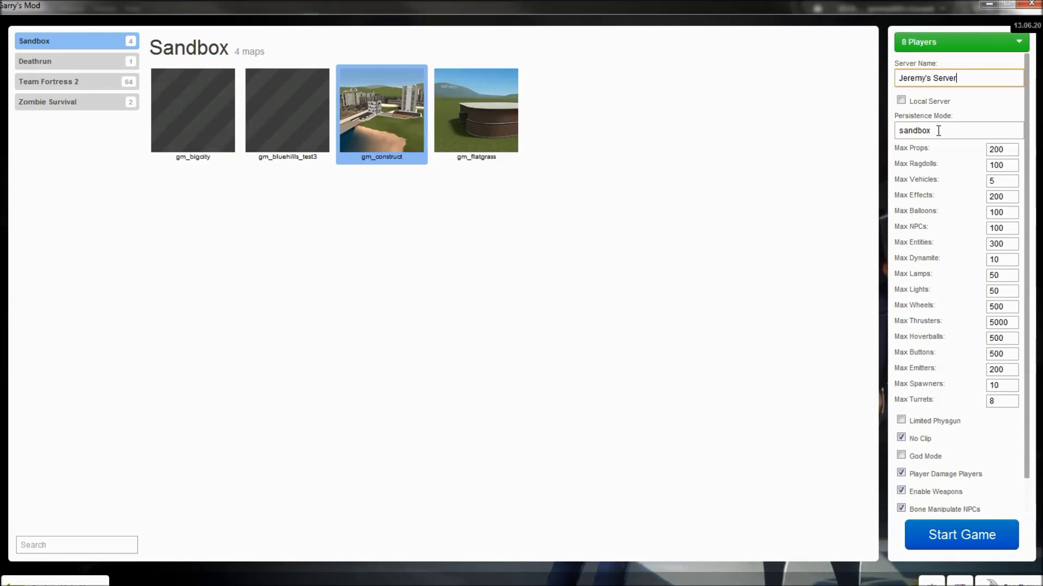
left_click(900, 101)
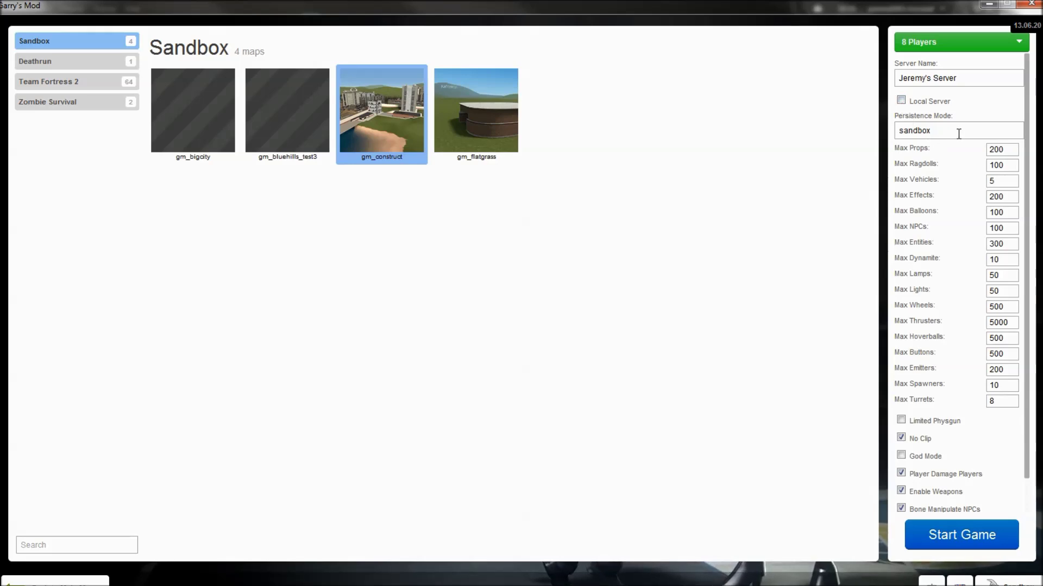
Set Max Props to 999, Max Ragdolls to 99999, then the next limits to 9999, 999999, 999, 9999999
left_click(966, 132)
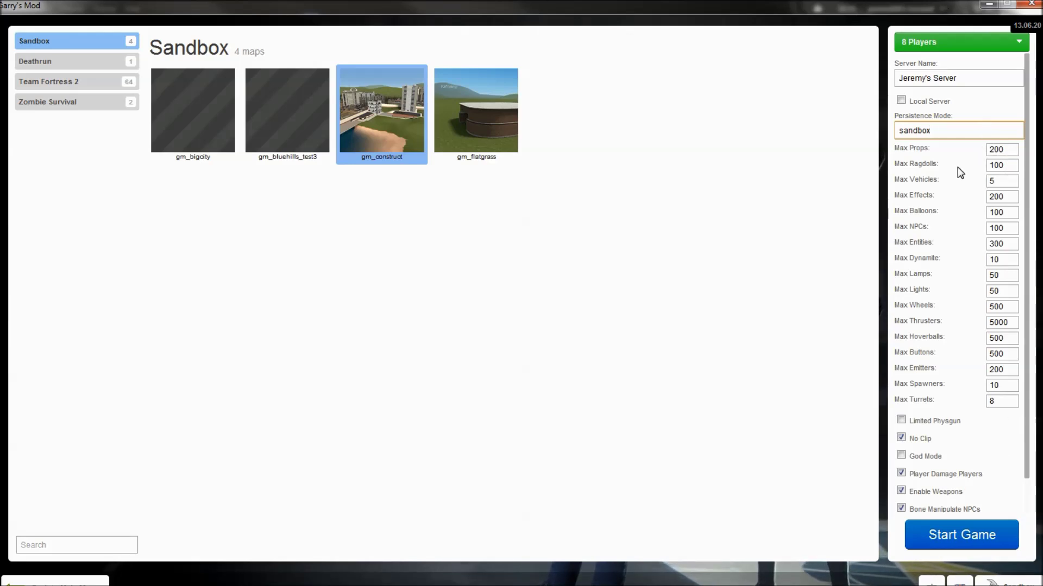
double_click(1009, 152)
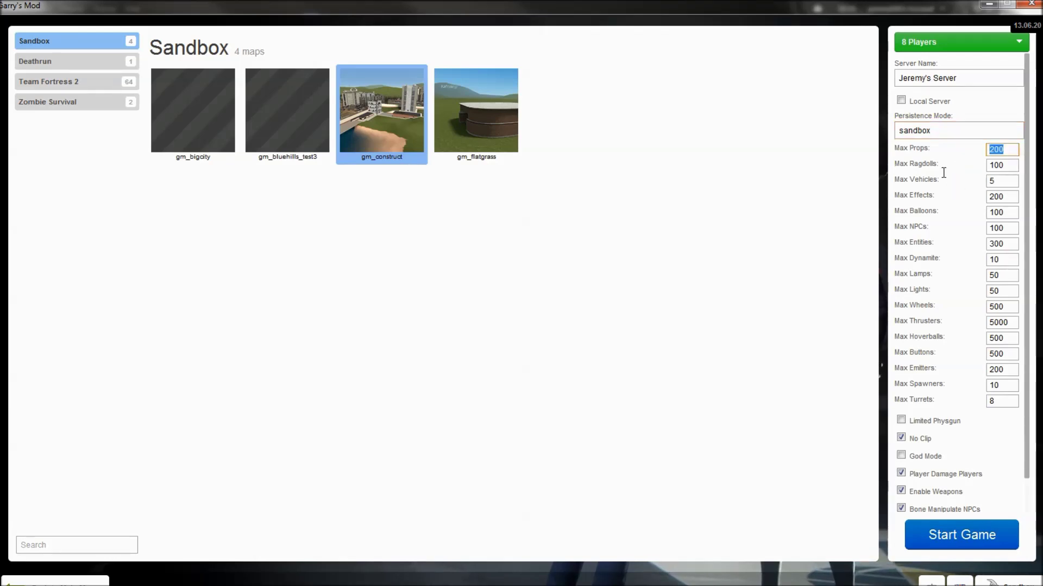
type("99999")
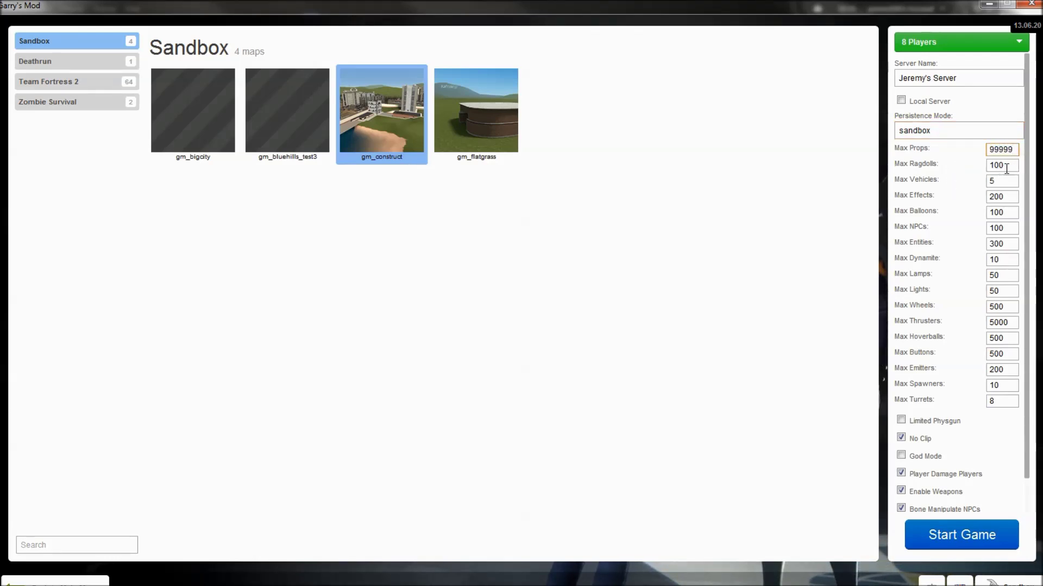
double_click(1006, 166)
type("99999")
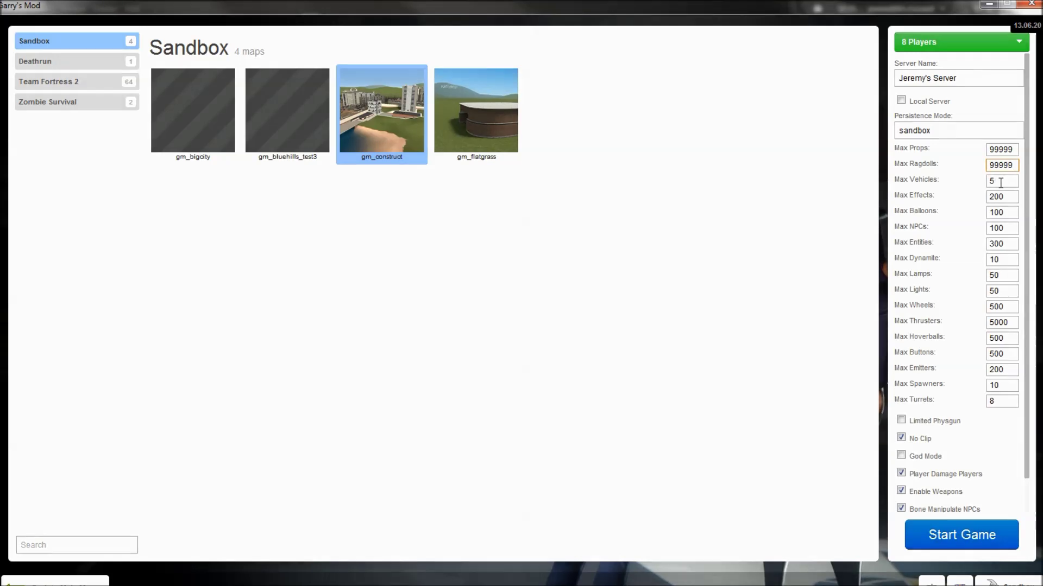
double_click(1000, 181)
type("9999")
double_click(1002, 196)
type("999999")
double_click(1001, 212)
type("999")
double_click(1002, 228)
type("9999")
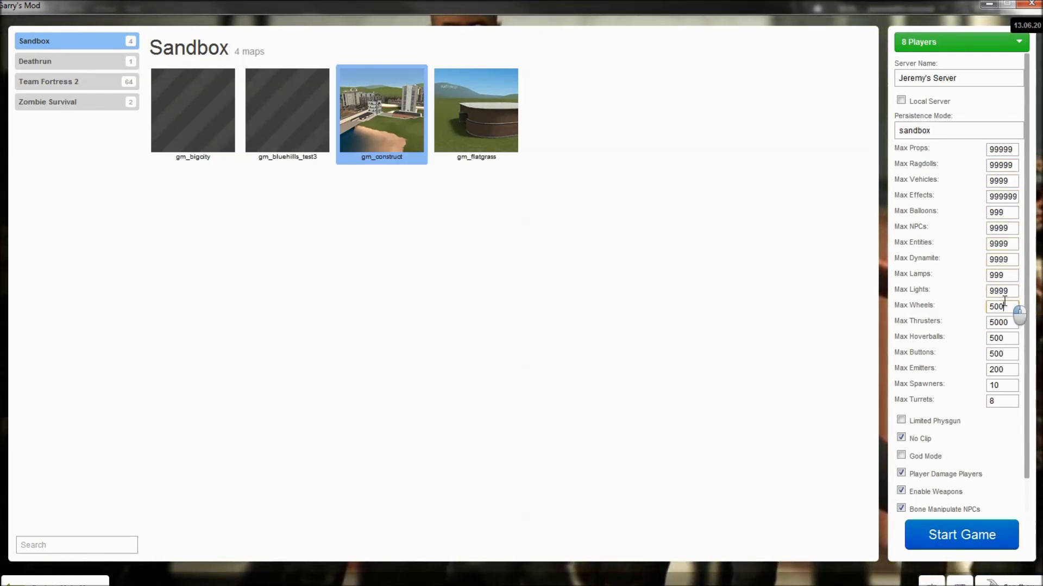
type("999")
Set Max Wheels and following limits to 99999, 99999, 9999, and toggle No Clip
double_click(1002, 323)
type("99999")
double_click(1002, 339)
type("99999")
double_click(1002, 354)
type("9999")
double_click(1002, 369)
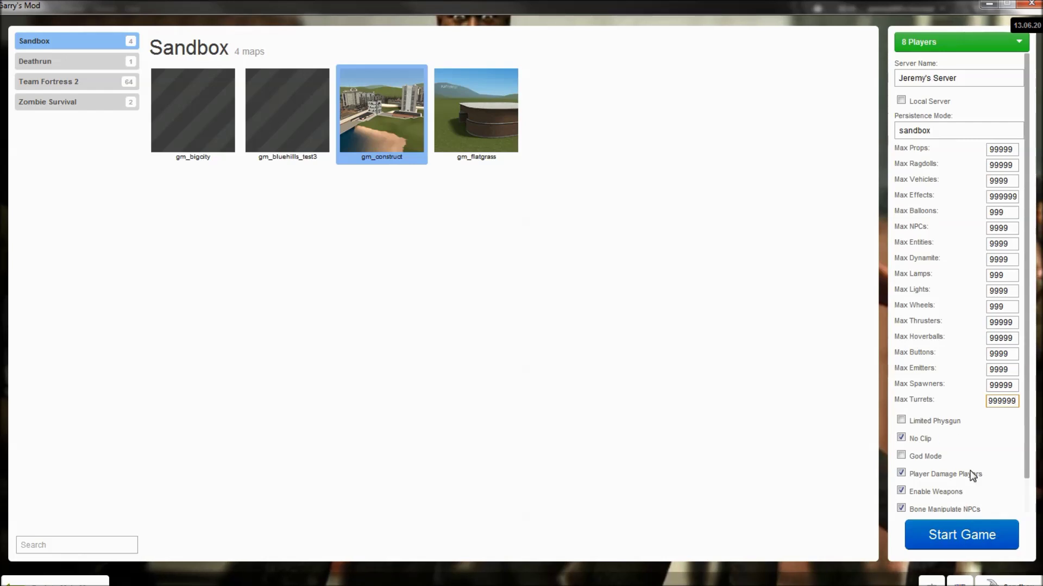
left_click(901, 438)
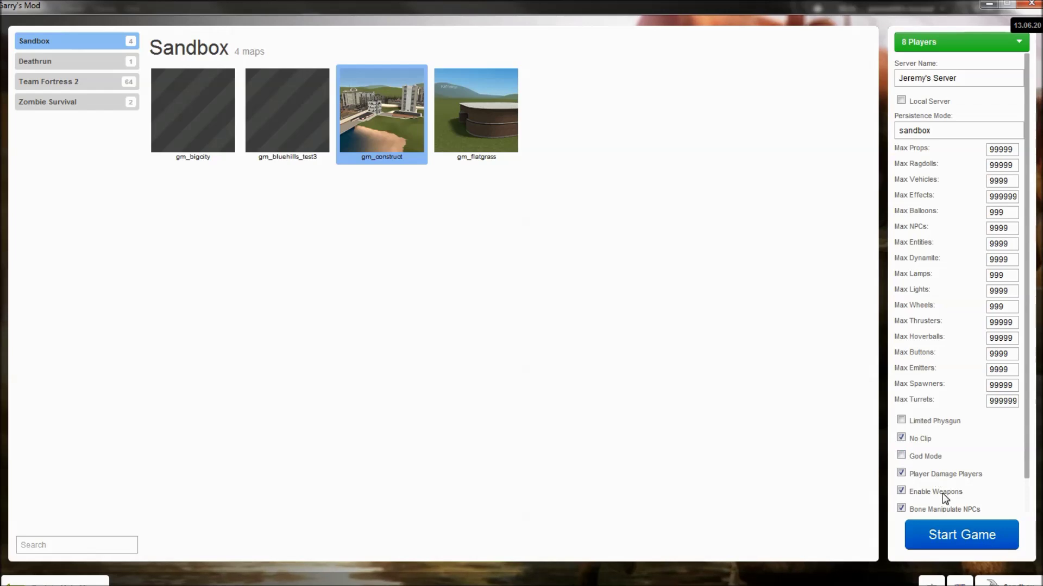
Keep Enable Weapons on and launch the game into gm_construct
left_click(900, 490)
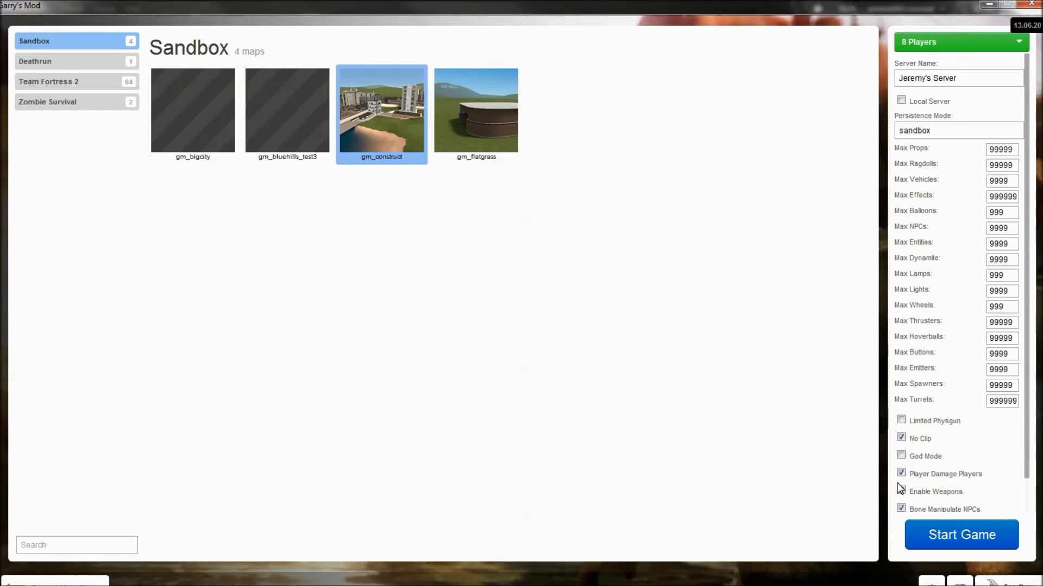
left_click(900, 489)
left_click(900, 492)
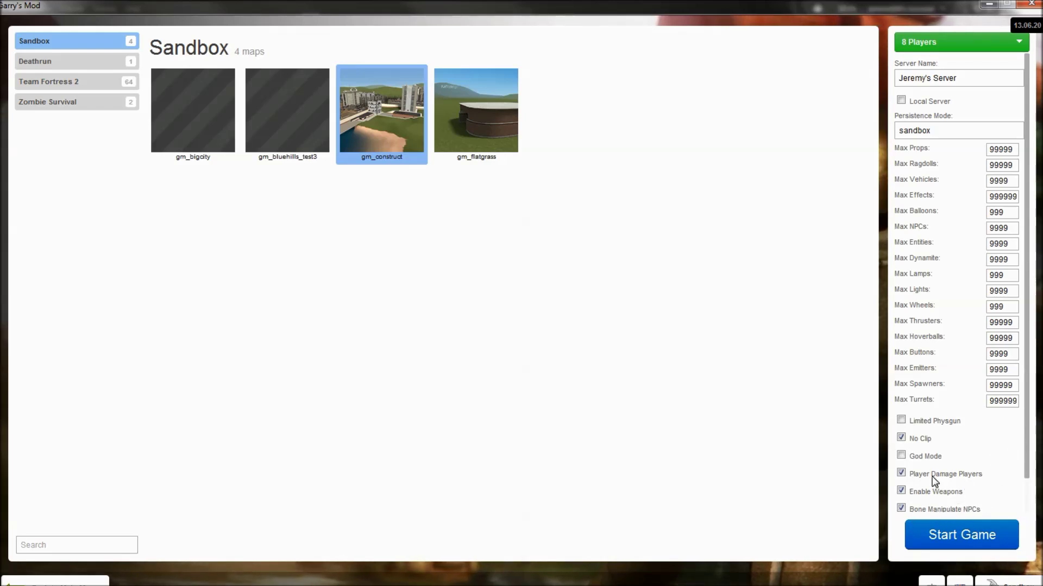
left_click(960, 537)
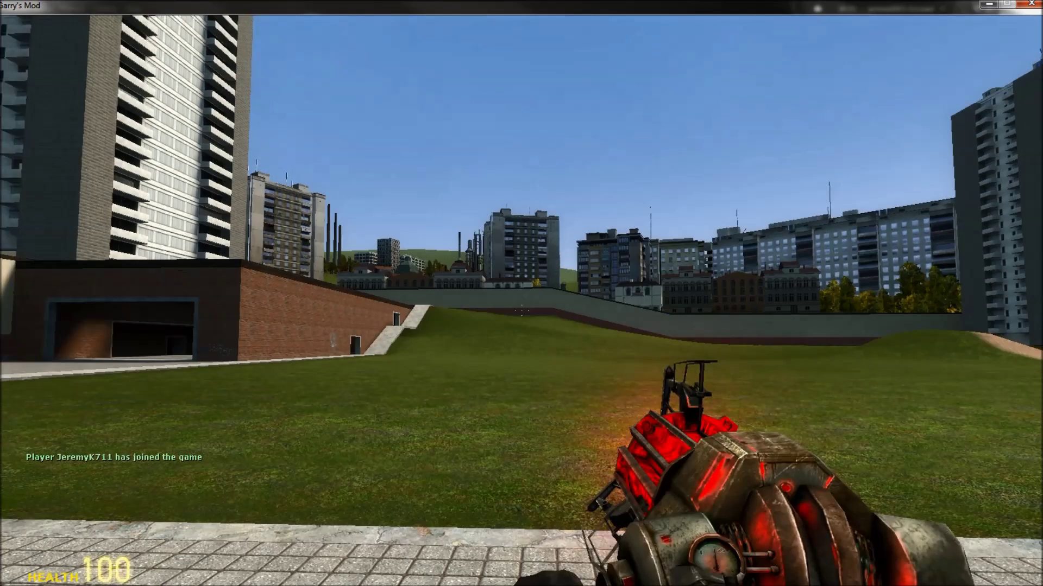
Check the server's player scoreboard, then hide it
key("Tab")
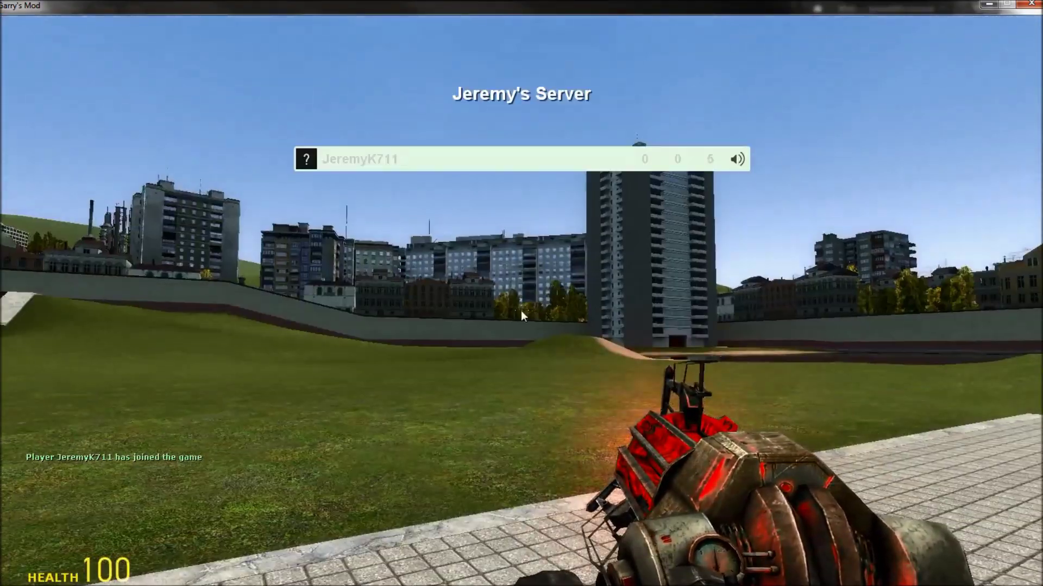
key("Tab")
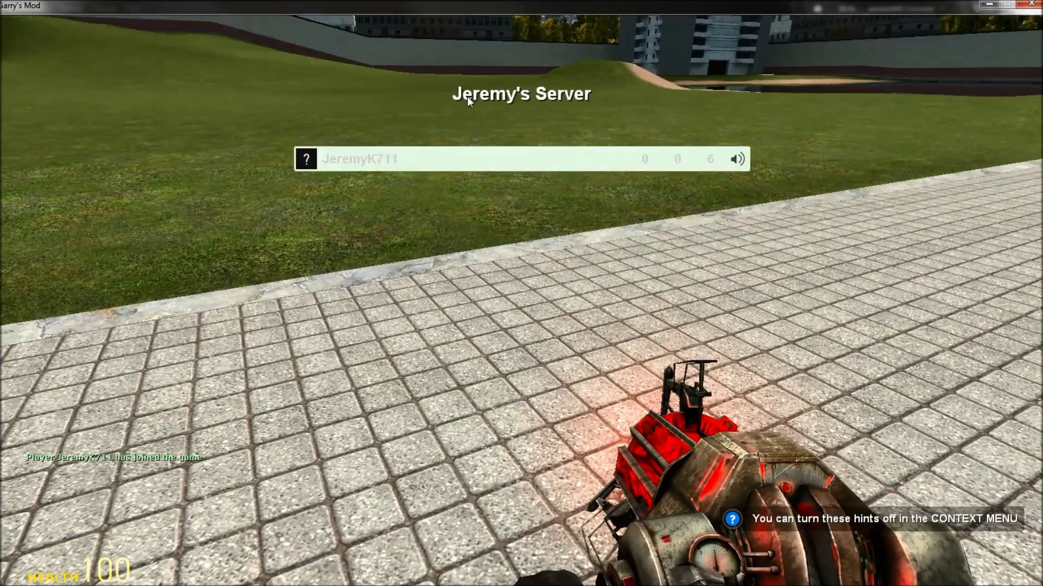
key("Tab")
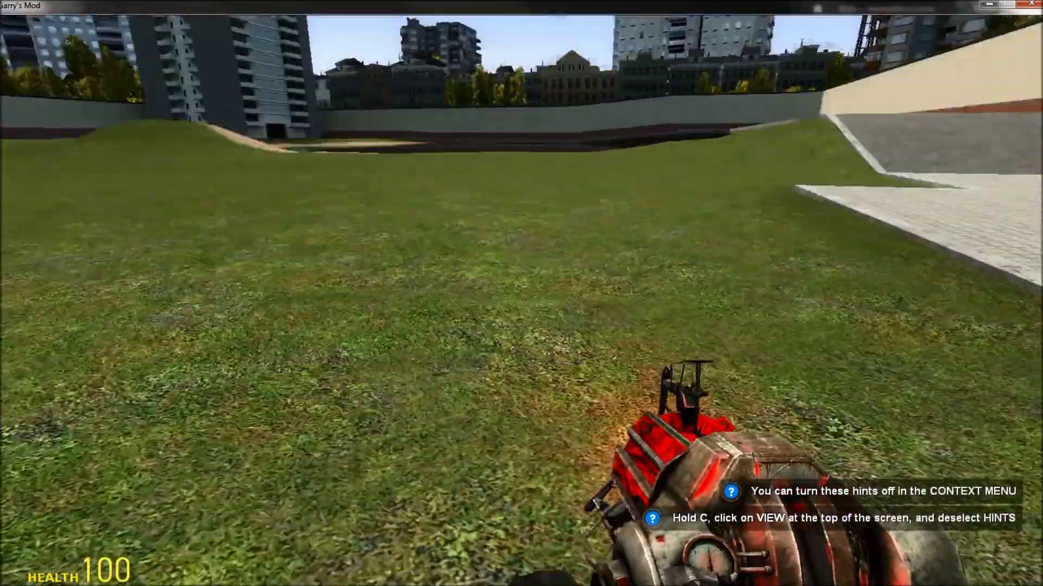
Walk over the ramp and up the dark stairs to the roof edge, then open the spawn menu
key("w")
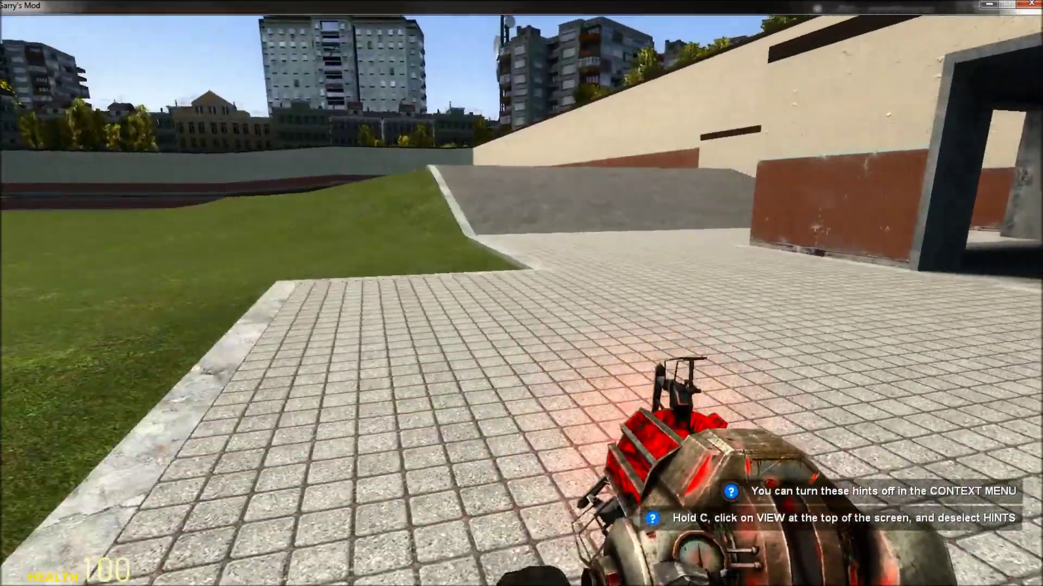
key("w")
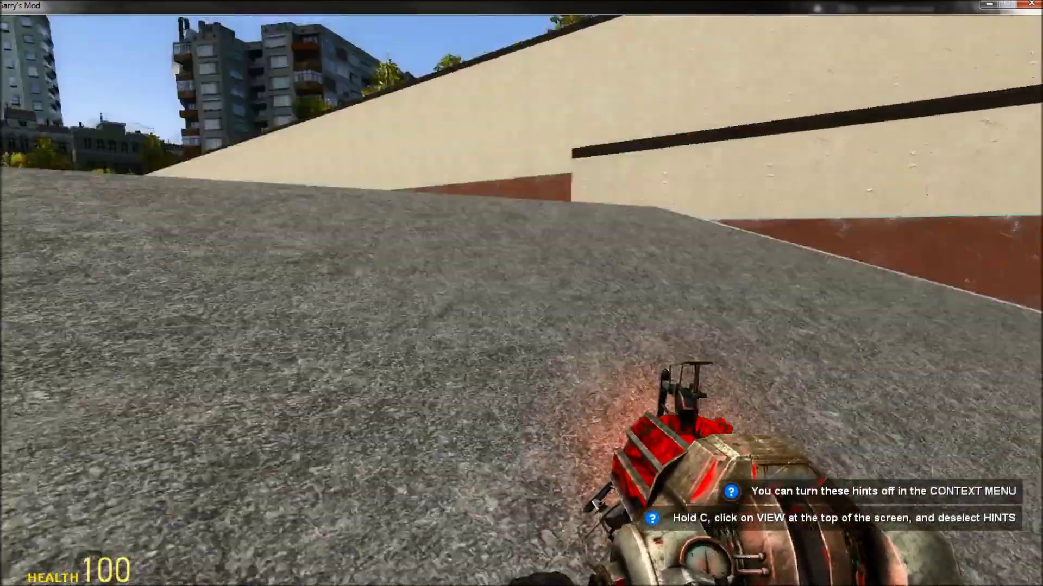
key("w")
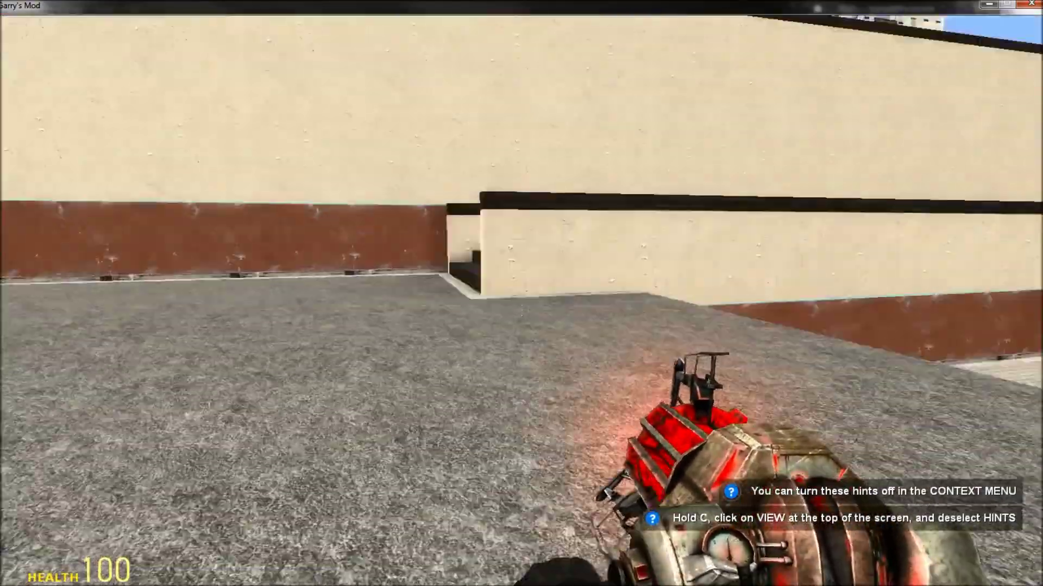
key("w")
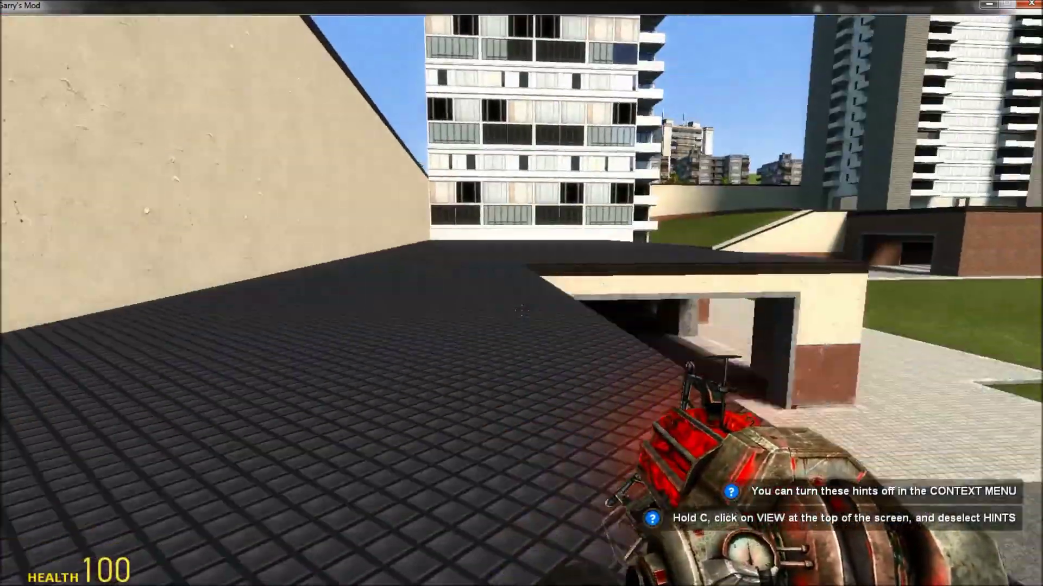
key("w")
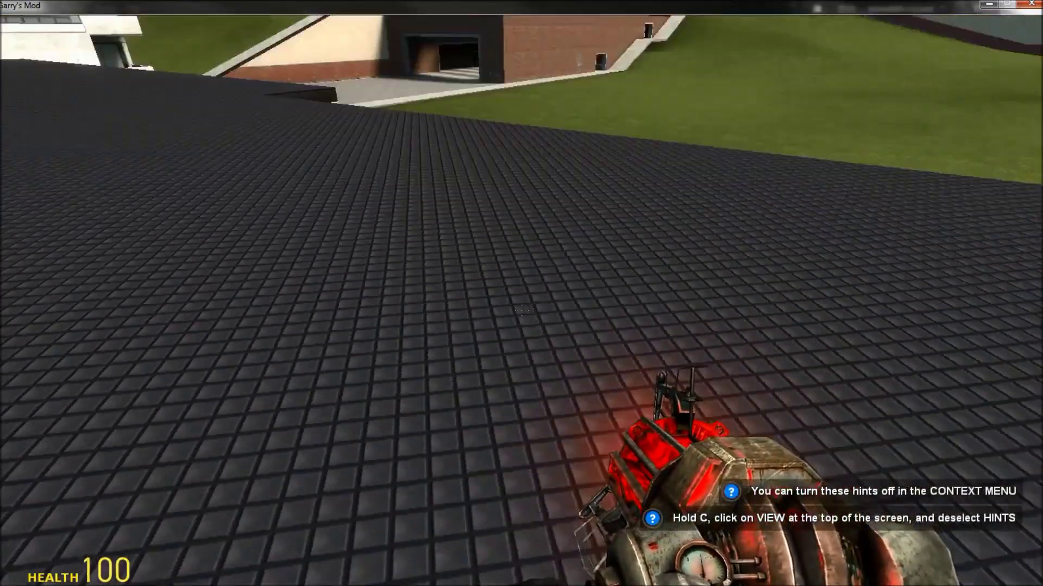
key("w")
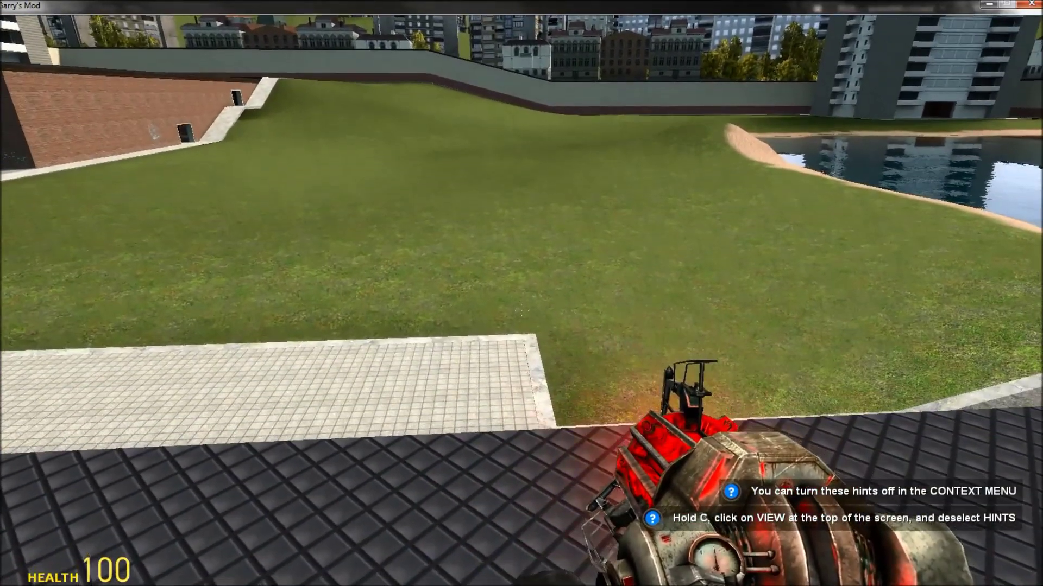
key("q")
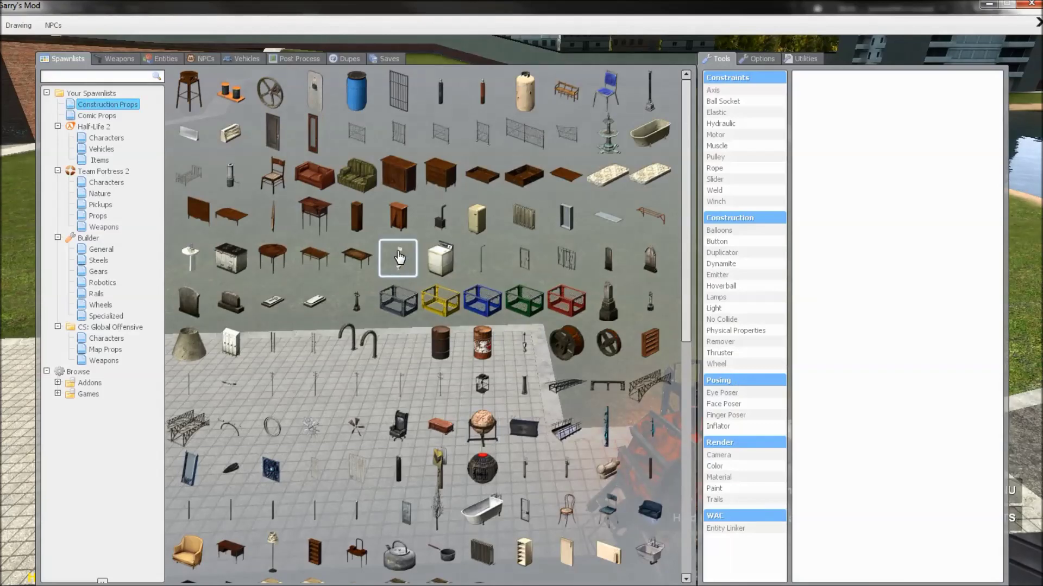
Go to Utilities > Admin > Settings to view gravity 600, noclip and PvP options
left_click(803, 61)
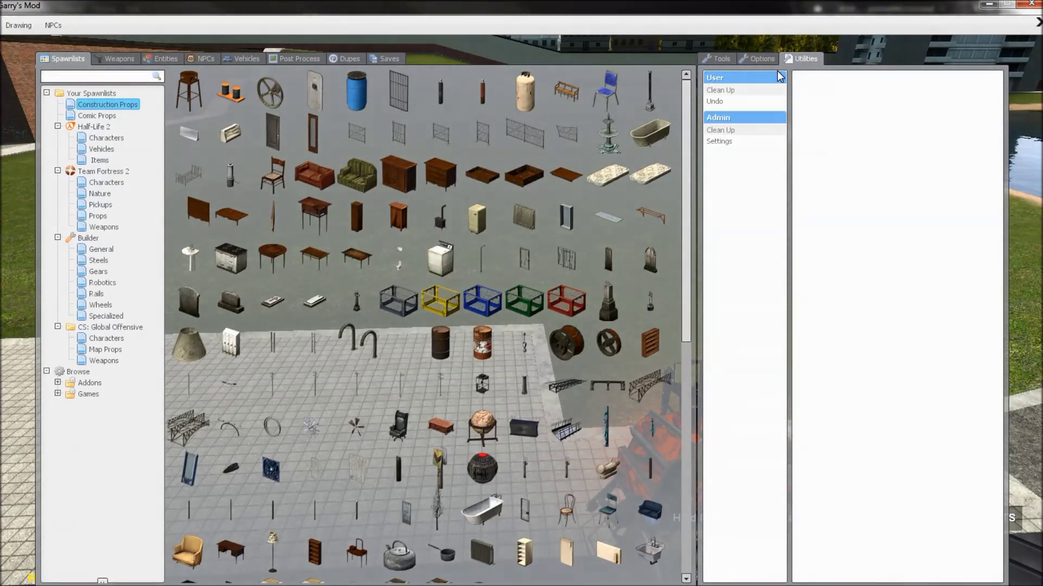
left_click(729, 136)
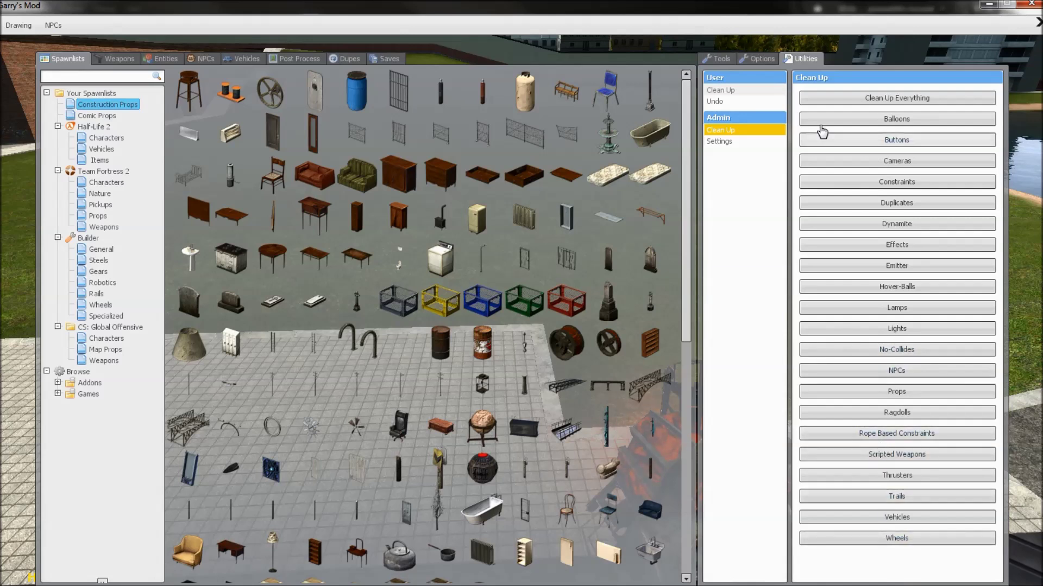
left_click(727, 143)
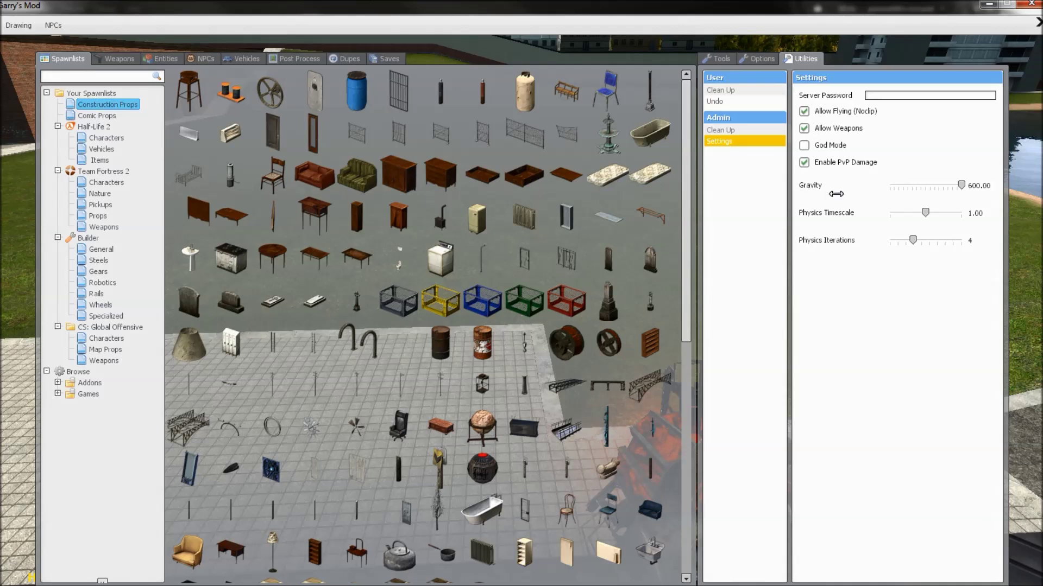
Lower server gravity to about 254.55 and walk to the rooftop edge to feel it
left_click_drag(961, 190, 931, 190)
key("q")
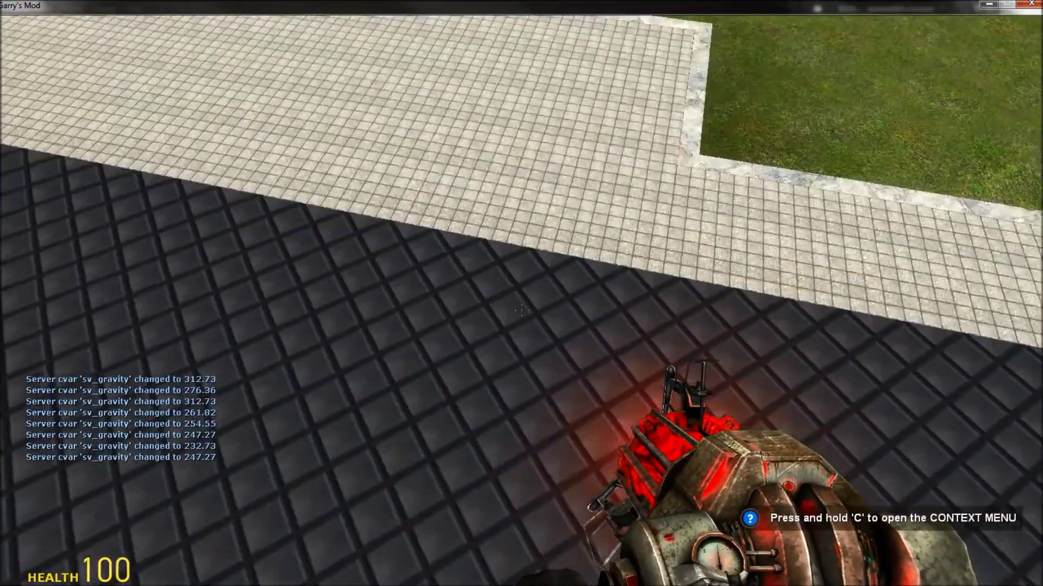
key("w")
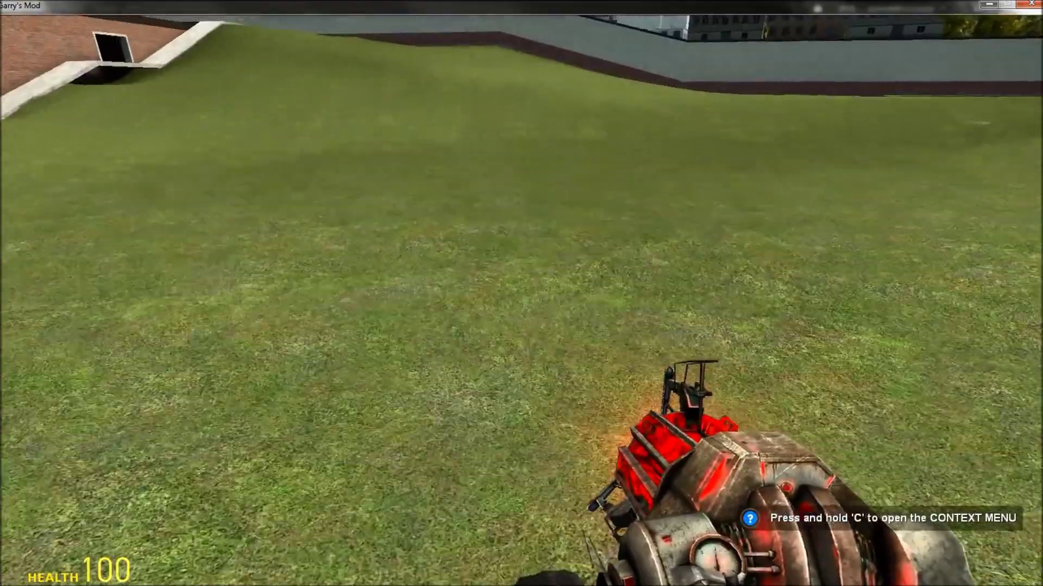
Set gravity to -200, then return it to 600
key("q")
left_click_drag(929, 186, 877, 212)
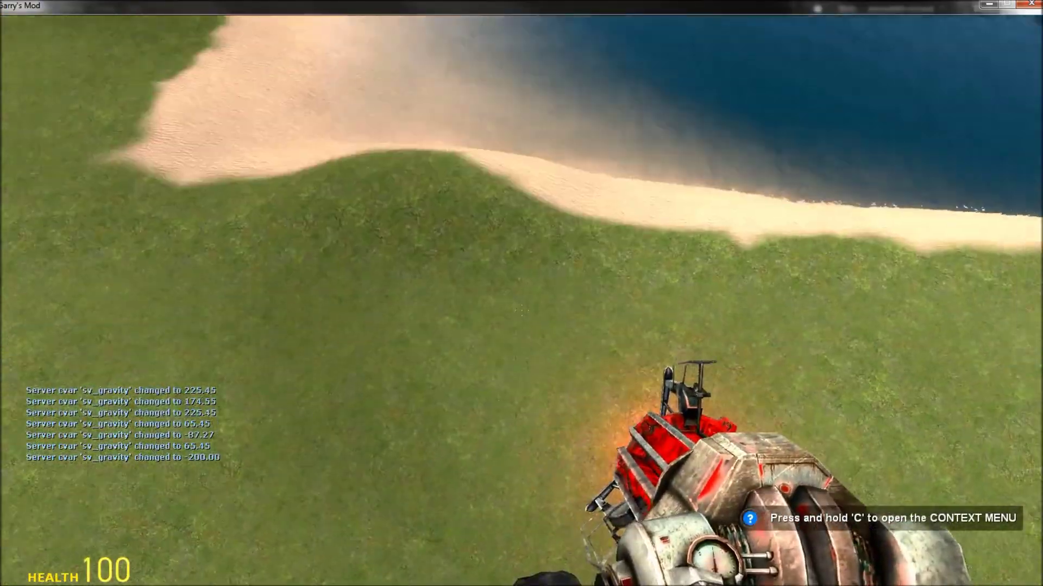
key("q")
left_click_drag(893, 190, 1015, 204)
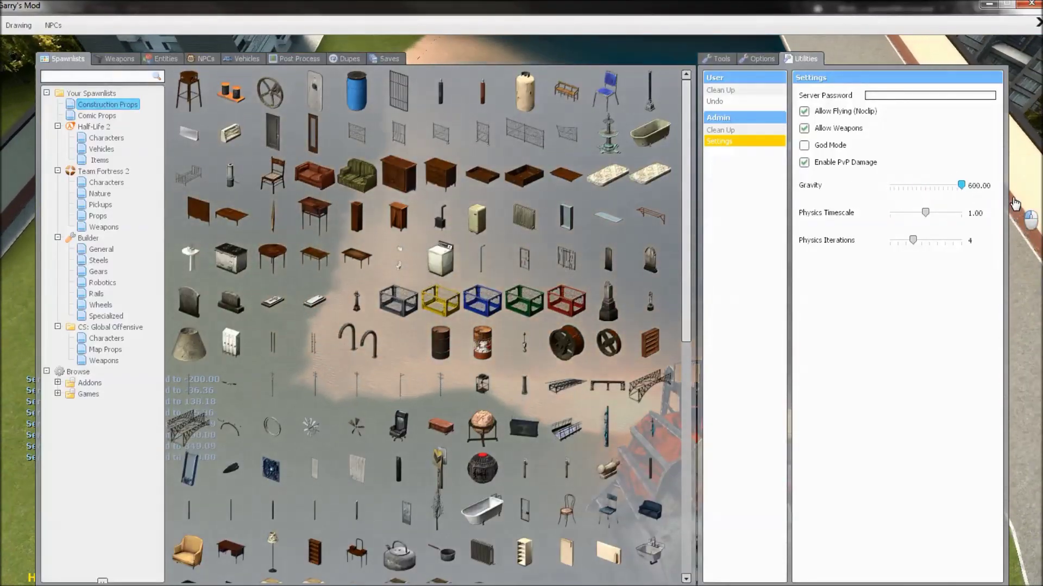
Browse the User Clean Up and Undo pages, then close the spawn menu
key("q")
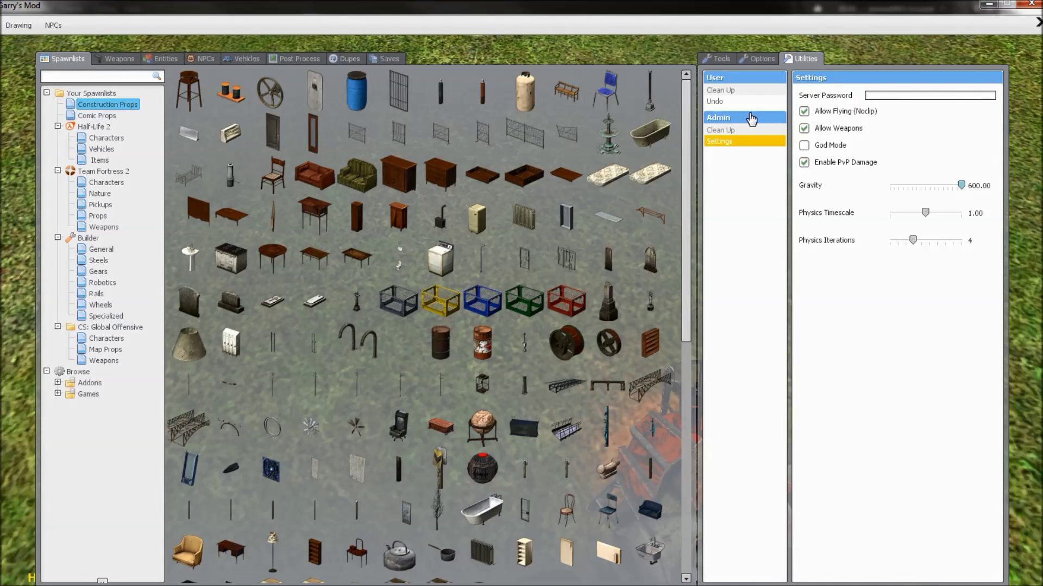
left_click(723, 91)
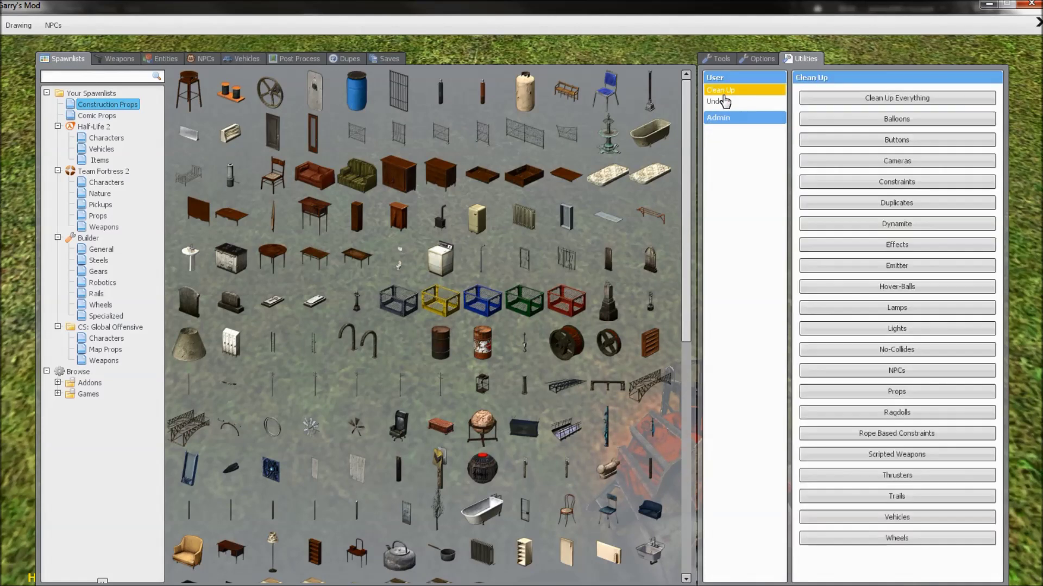
left_click(723, 102)
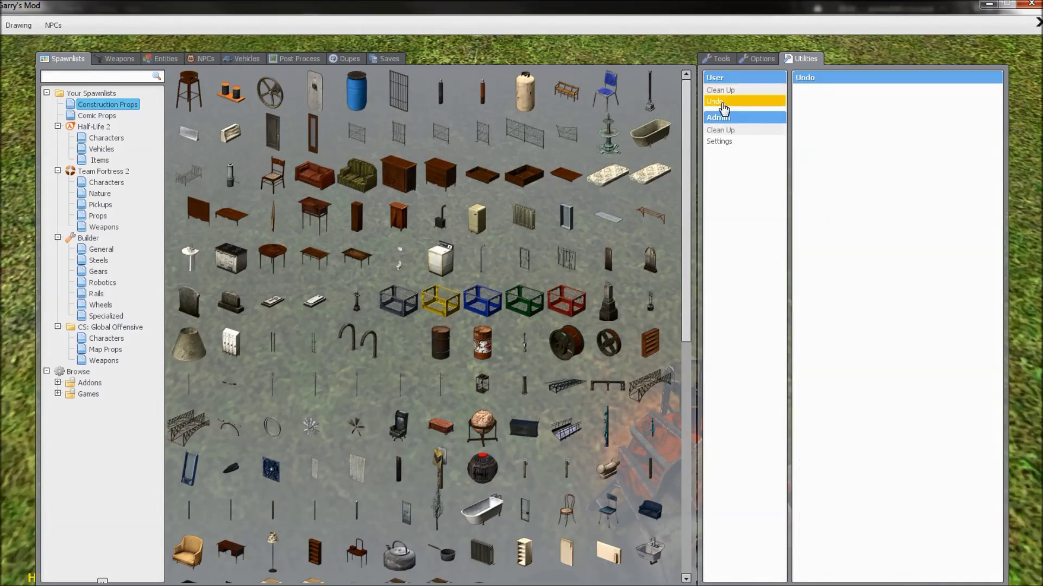
left_click(736, 93)
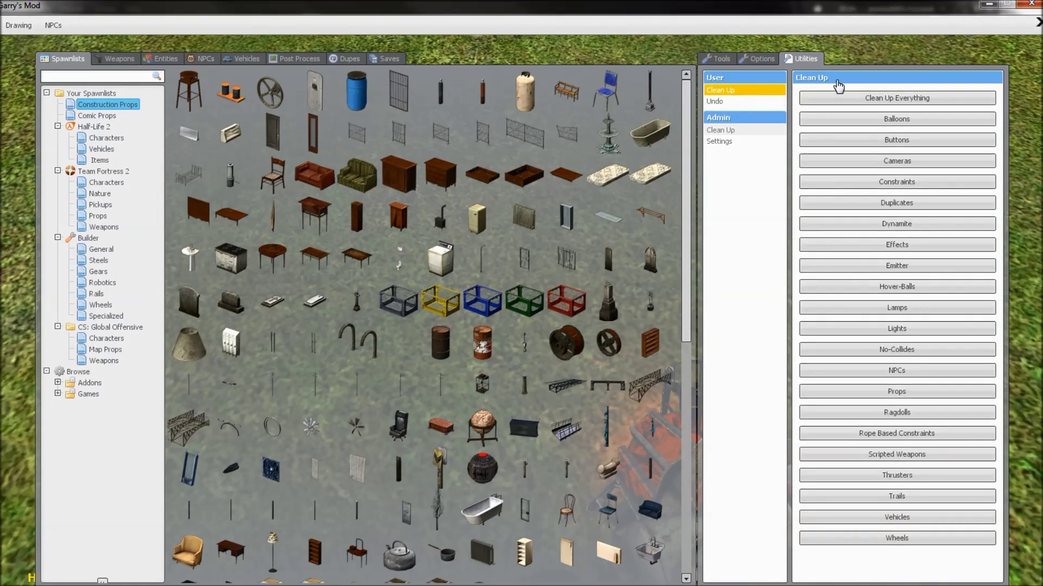
left_click(724, 101)
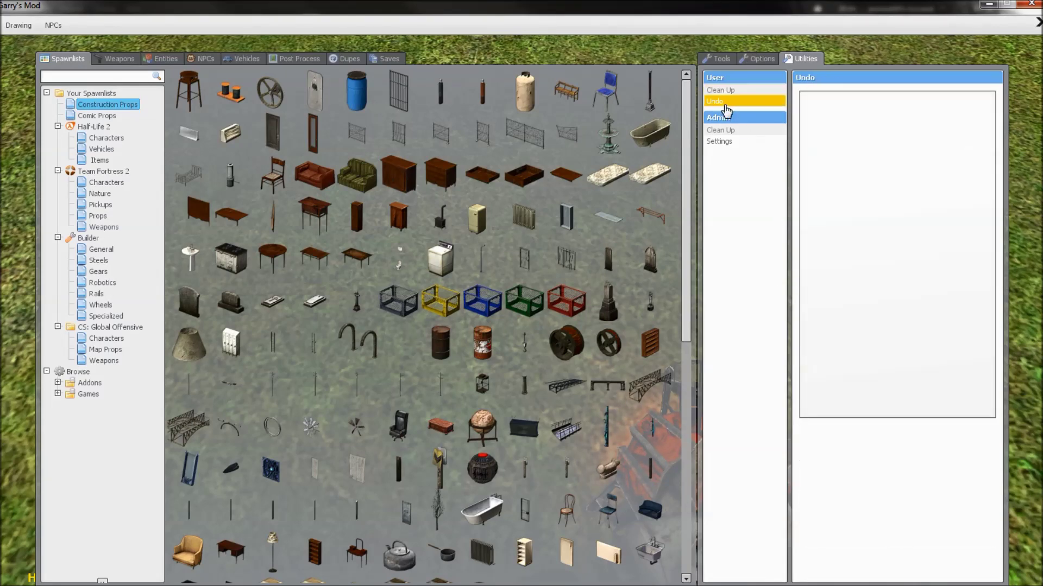
left_click(725, 93)
key("q")
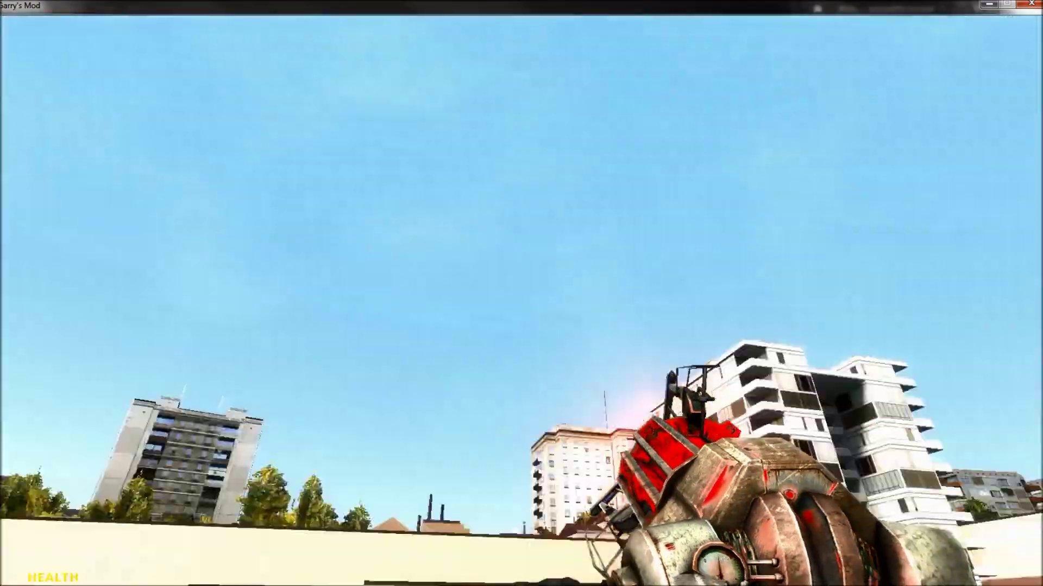
Walk over the grass ramp and concrete, then climb the stairs to the pond-facing rooftop
key("w")
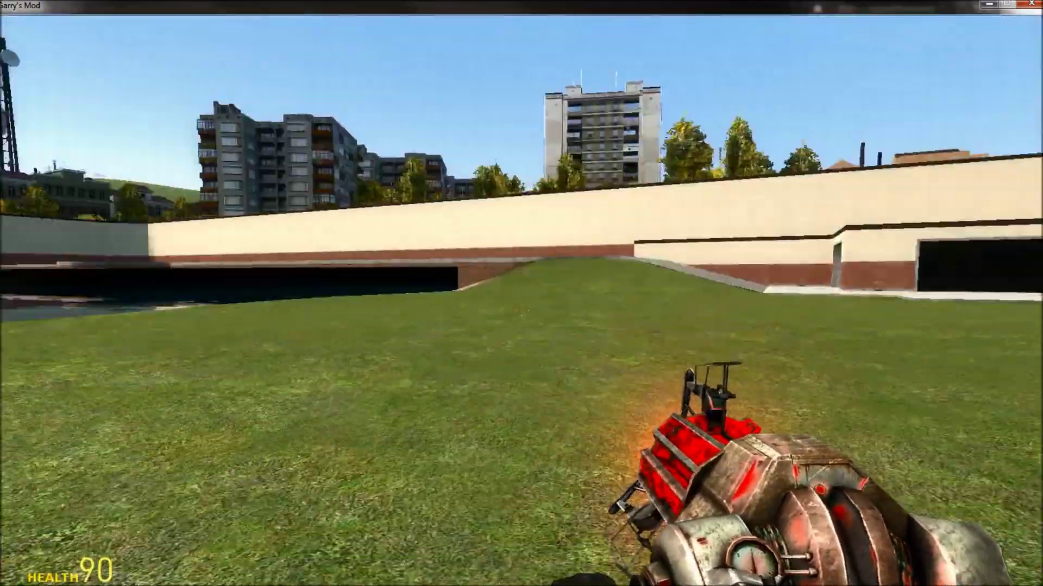
key("w")
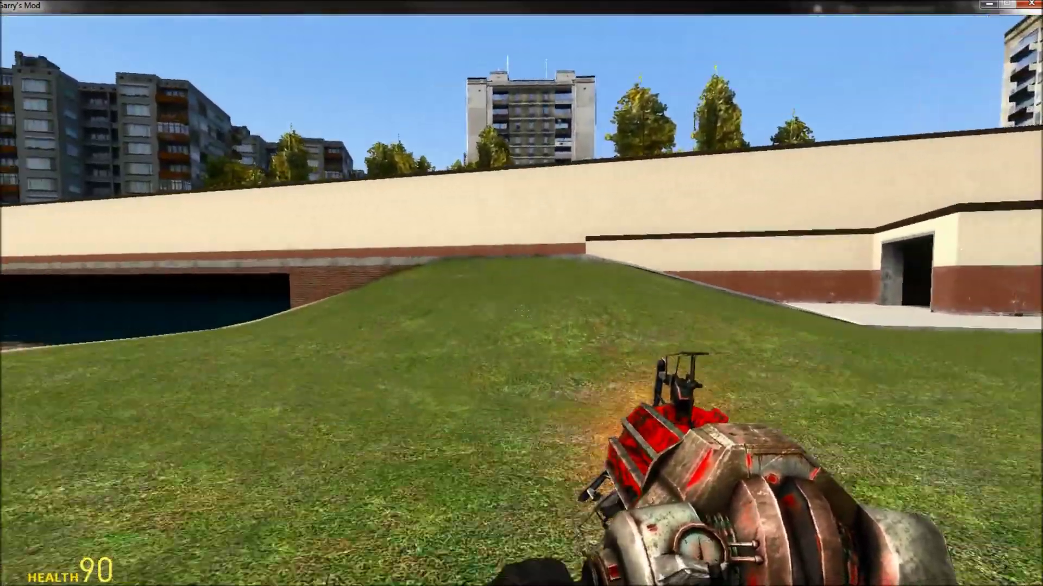
key("w")
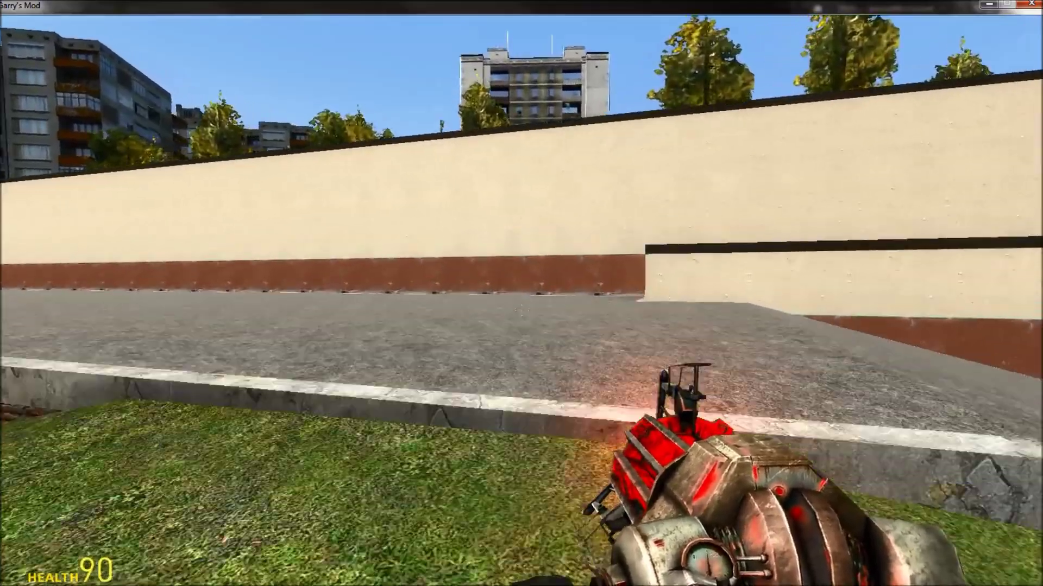
key("w")
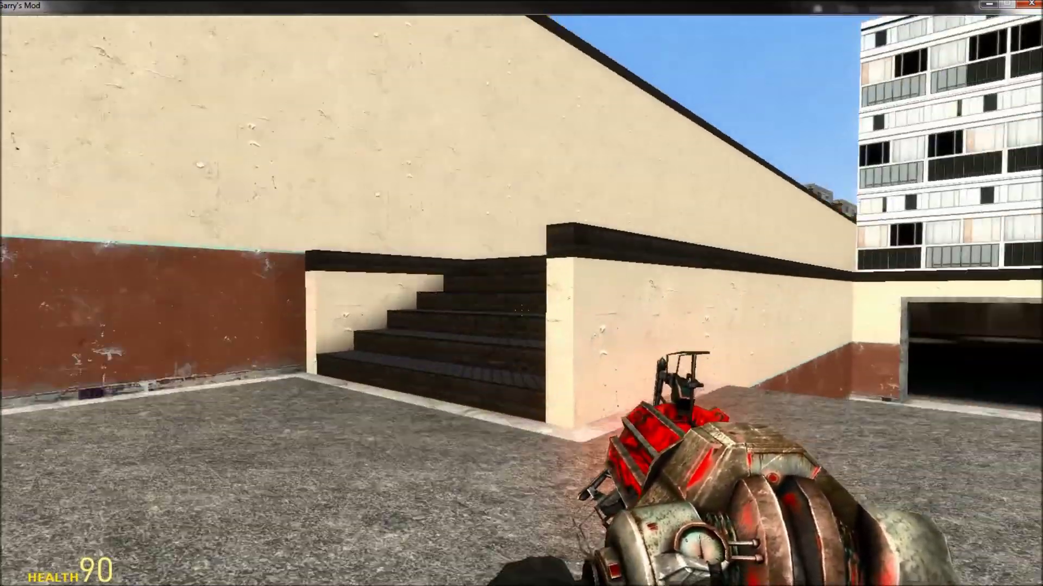
key("w")
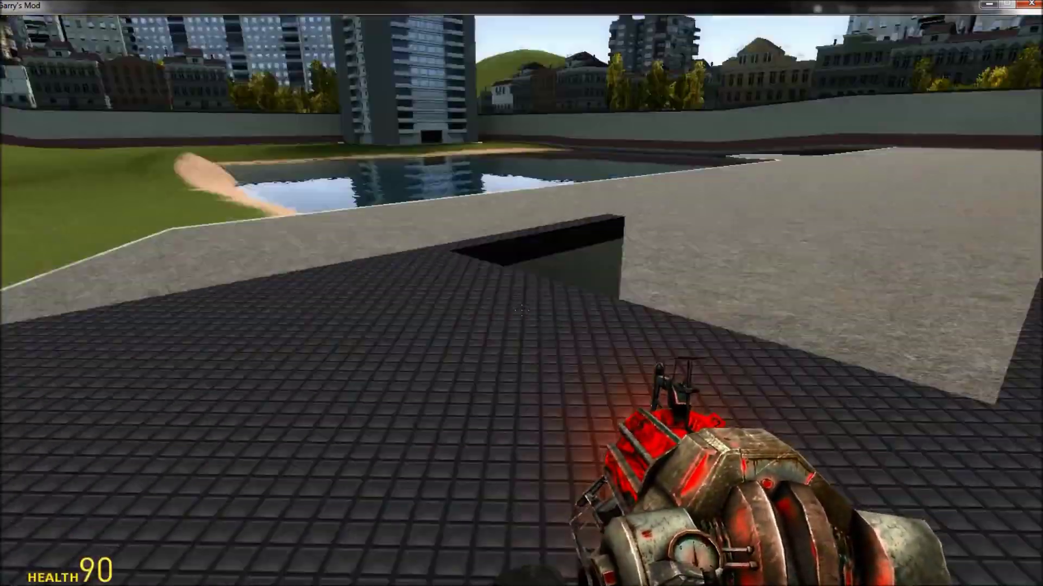